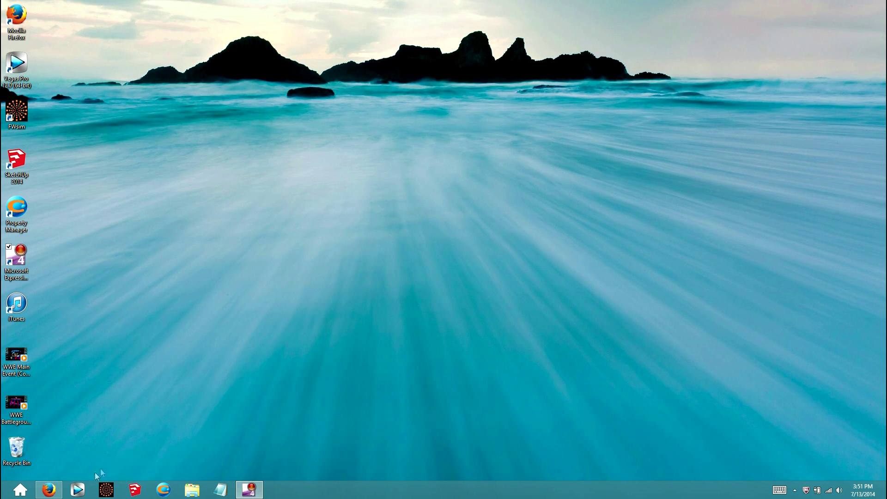
# Launch Vegas Pro 12 with the Lights Tutorial.veg project showing Floor and Stage tracks.
pyautogui.click(77, 490)
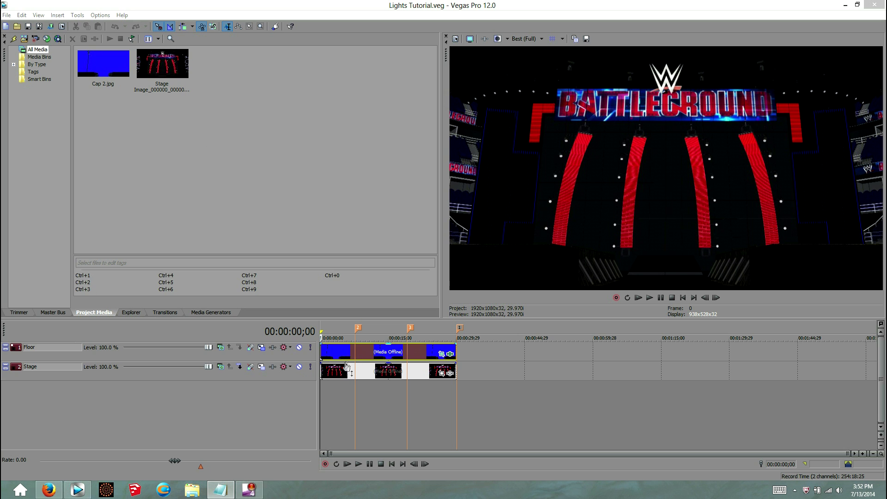
# Open the Stage event's Pan/Crop and enable its mask.
pyautogui.click(312, 366)
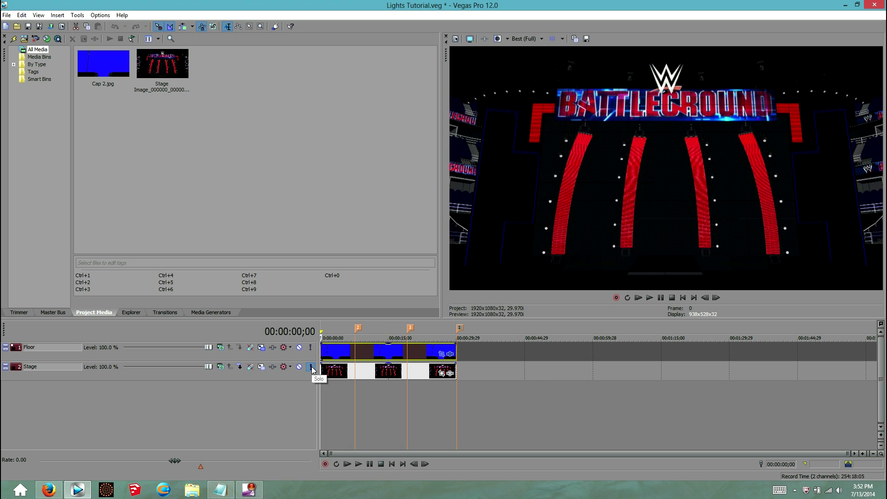
pyautogui.click(442, 375)
pyautogui.moveTo(135, 236); pyautogui.dragTo(3, 239)
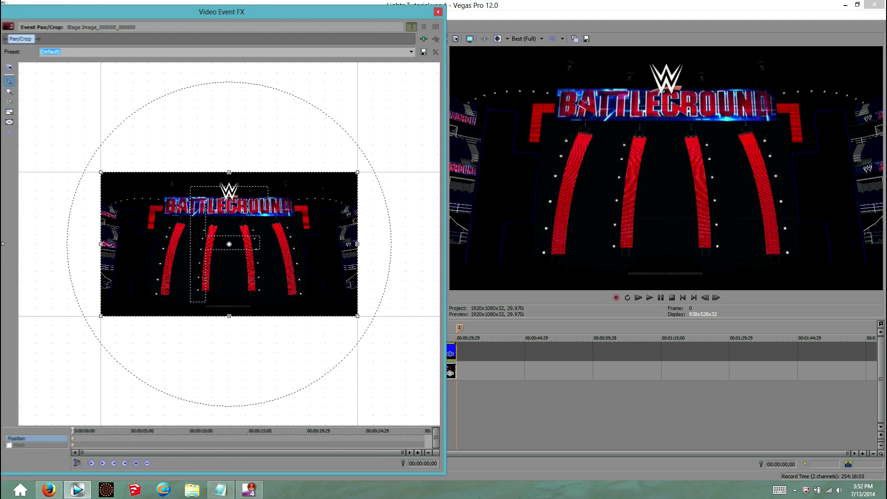
pyautogui.click(13, 445)
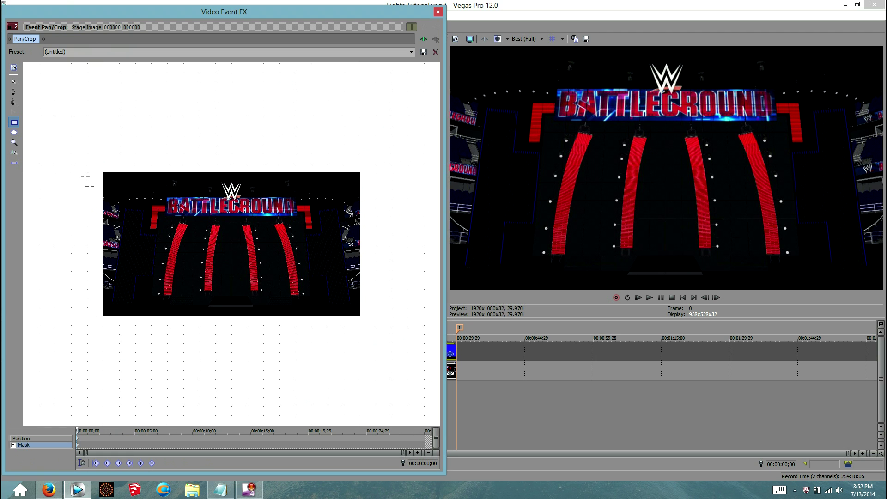
# Draw a small ellipse mask over the overhead lights, leaving seven light dots against black.
pyautogui.click(14, 82)
pyautogui.scroll(10, 157, 225)
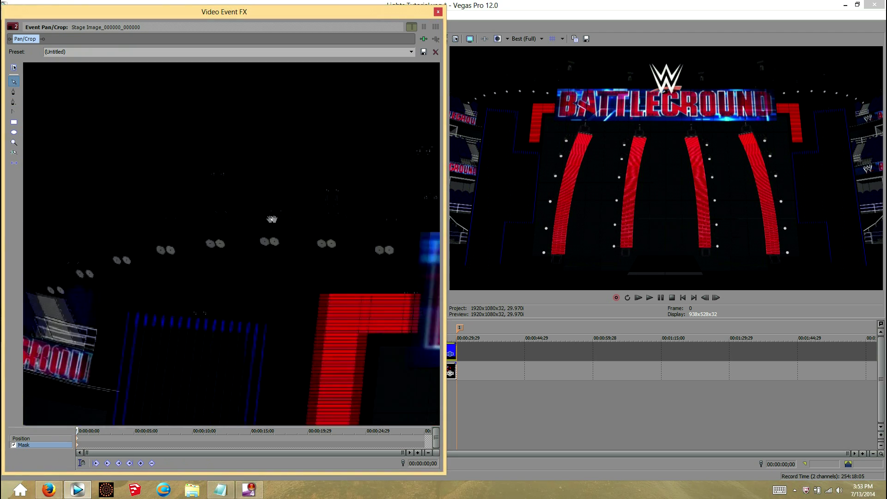
pyautogui.hotkey('ctrl', 'o')
pyautogui.moveTo(385, 251)
pyautogui.mouseDown()
pyautogui.moveTo(220, 244)
pyautogui.moveTo(127, 259)
pyautogui.moveTo(61, 290)
pyautogui.mouseUp()
pyautogui.click(14, 82)
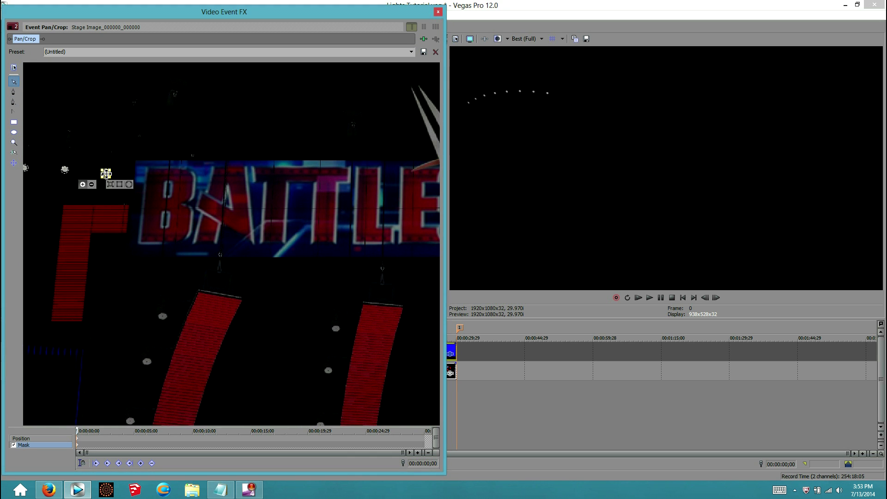
# Add Sony Brightness and Contrast after Pan/Crop on the Stage event and set Brightness to 1.000.
pyautogui.click(424, 40)
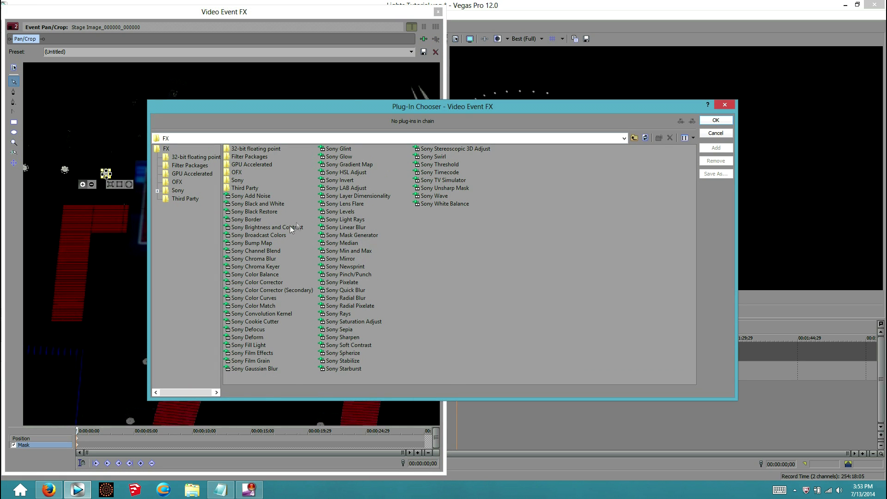
pyautogui.click(289, 226)
pyautogui.click(717, 148)
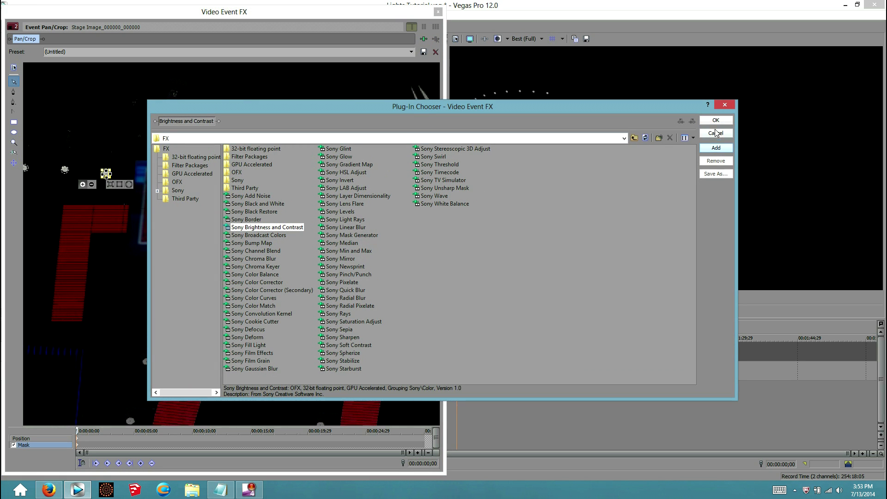
pyautogui.click(715, 122)
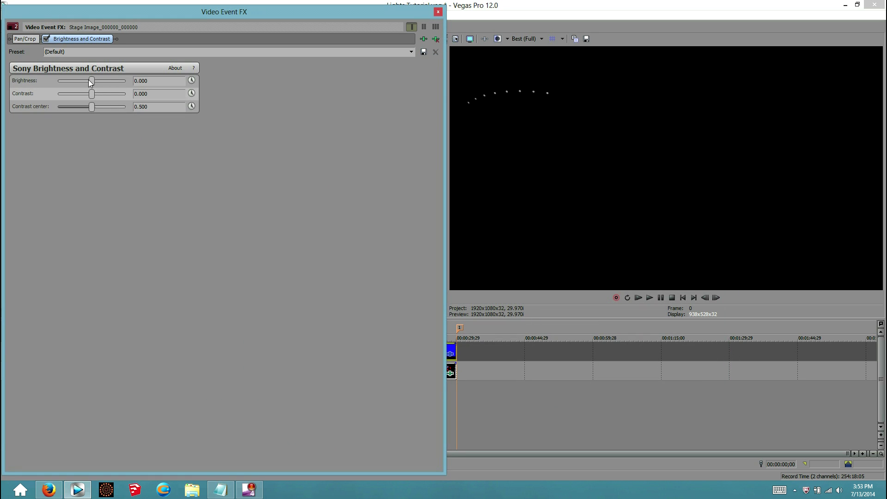
pyautogui.moveTo(94, 80); pyautogui.dragTo(110, 81)
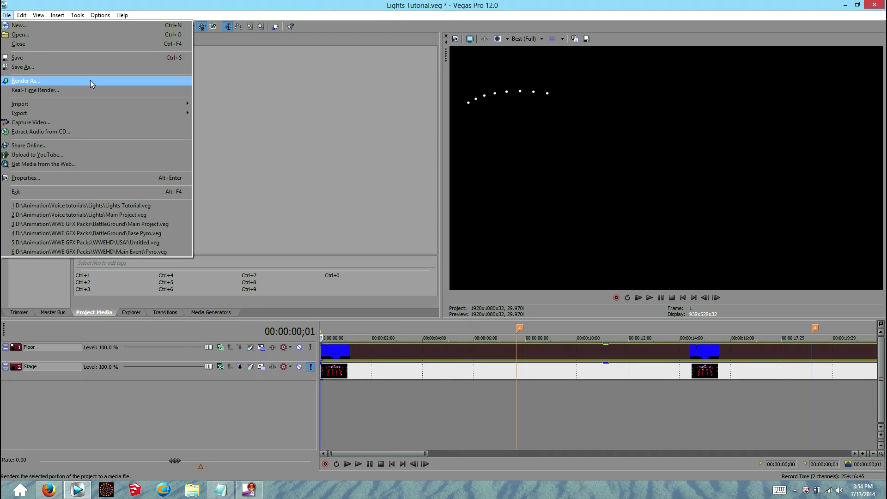
# Render the isolated lights as Stage Lights_000000.png and reset the Stage event's mask.
pyautogui.click(91, 79)
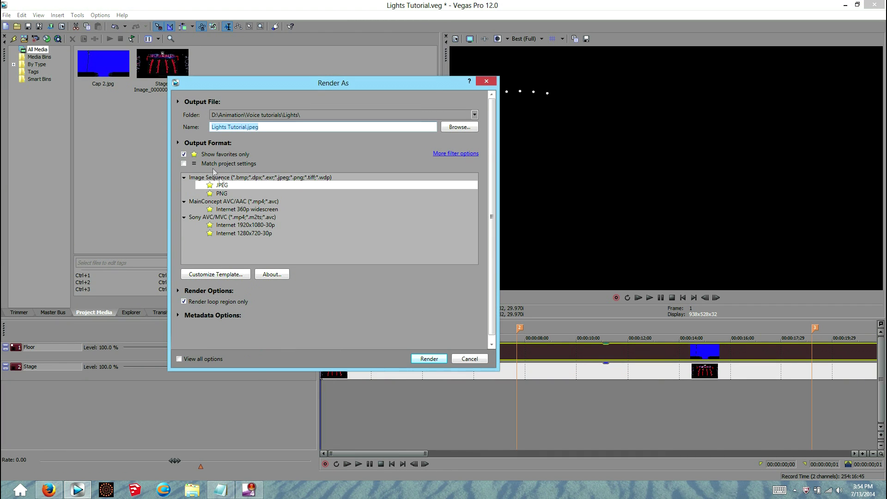
pyautogui.click(418, 358)
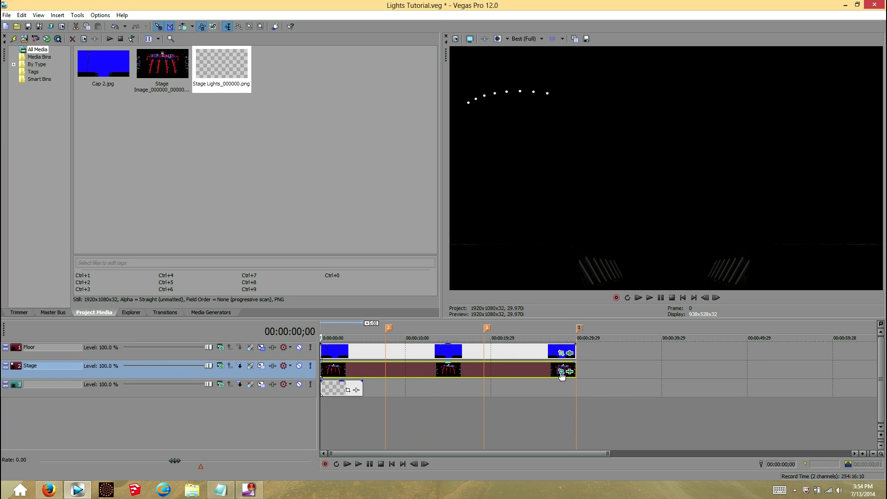
pyautogui.click(561, 374)
pyautogui.rightClick(350, 170)
pyautogui.click(364, 176)
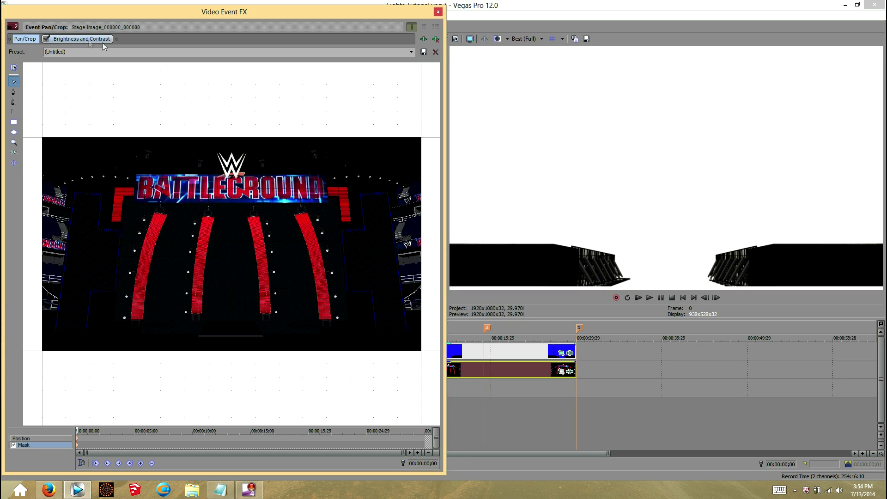
# Remove Sony Brightness and Contrast from the Stage event's effect chain.
pyautogui.click(88, 39)
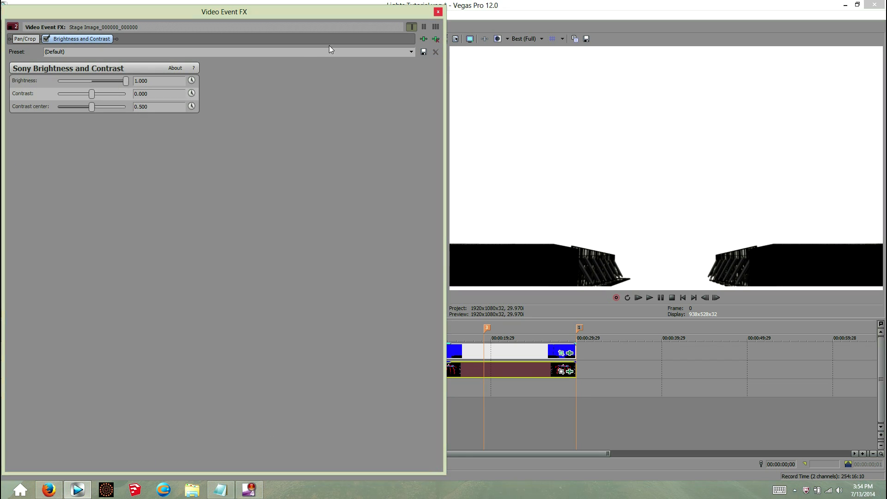
pyautogui.click(436, 39)
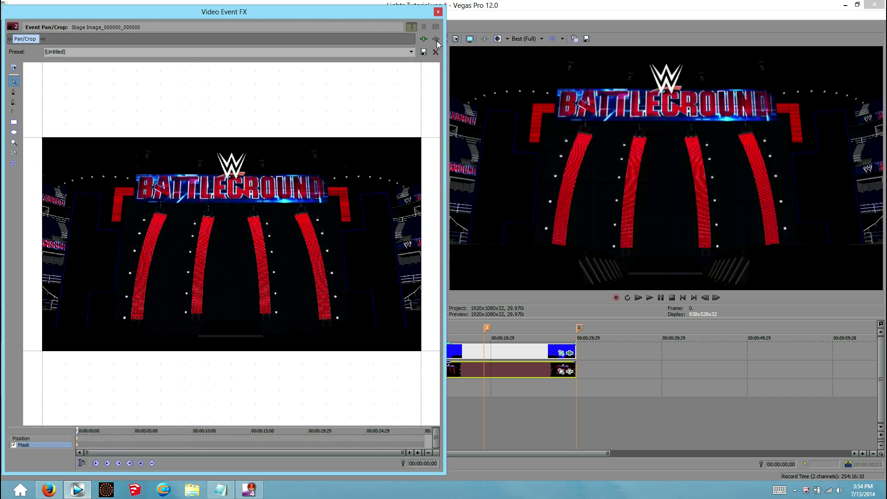
pyautogui.click(438, 12)
# Import Stage Lights_000000.png onto a track above Stage and stretch it to about 14 s.
pyautogui.hotkey('ctrl', 'i')
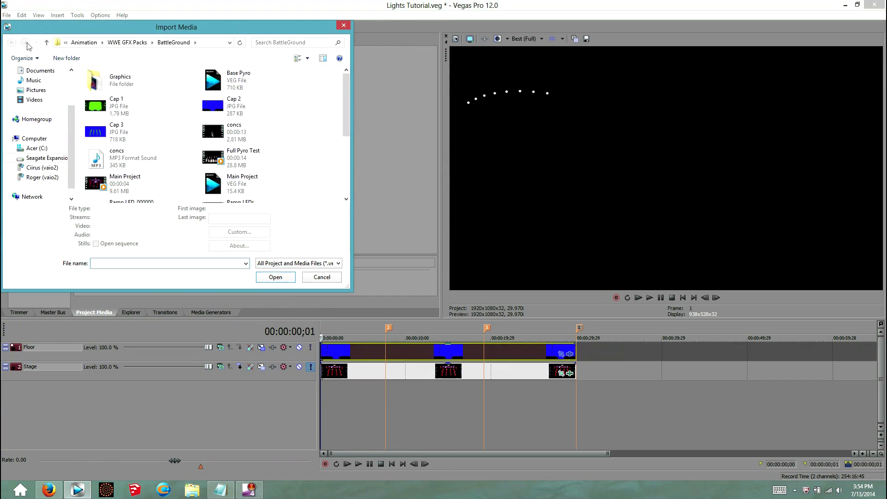
pyautogui.moveTo(348, 104); pyautogui.dragTo(347, 152)
pyautogui.click(241, 134)
pyautogui.click(275, 277)
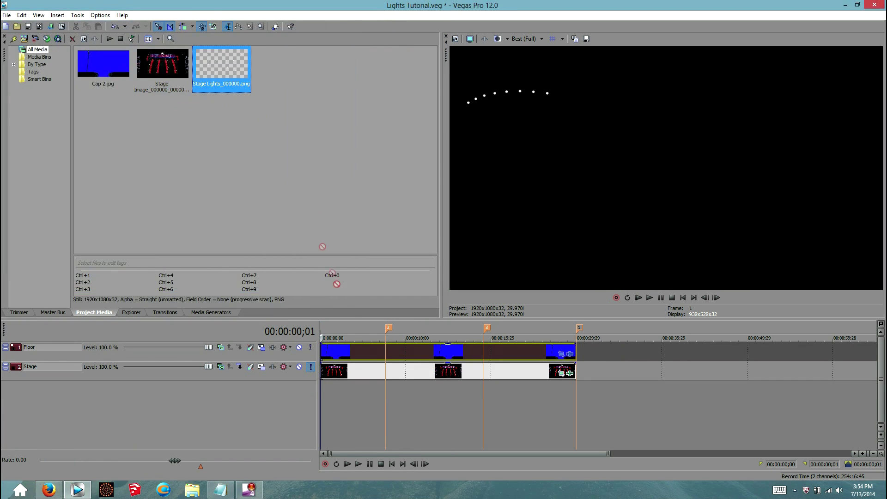
pyautogui.moveTo(227, 394); pyautogui.dragTo(236, 369)
pyautogui.moveTo(363, 375); pyautogui.dragTo(442, 378)
pyautogui.press('space')
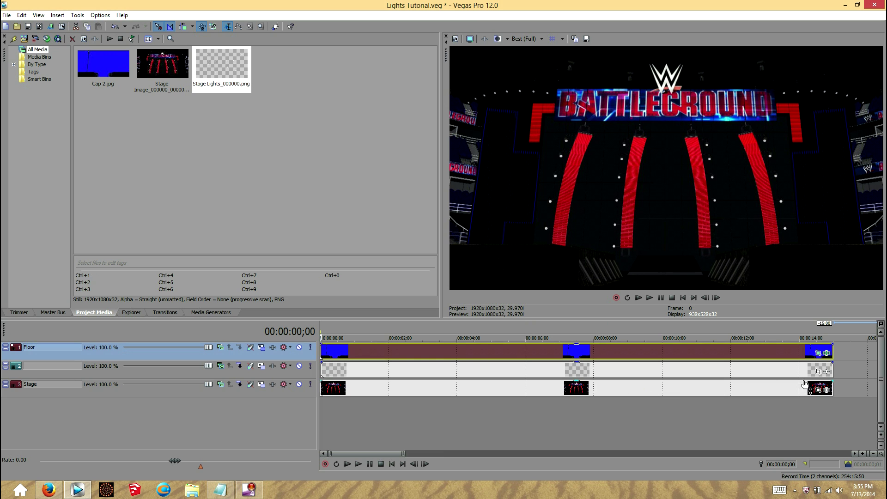
# Mask the Stage Lights event with a small rectangle around a single light.
pyautogui.click(818, 372)
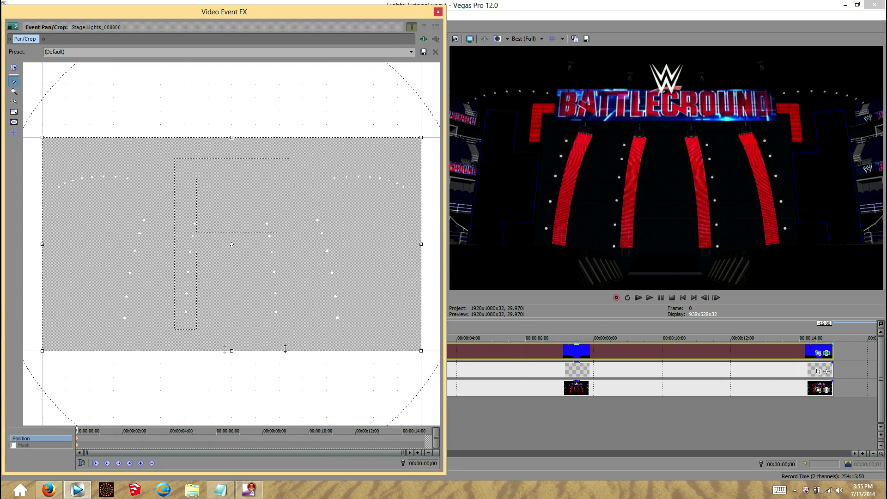
pyautogui.click(13, 445)
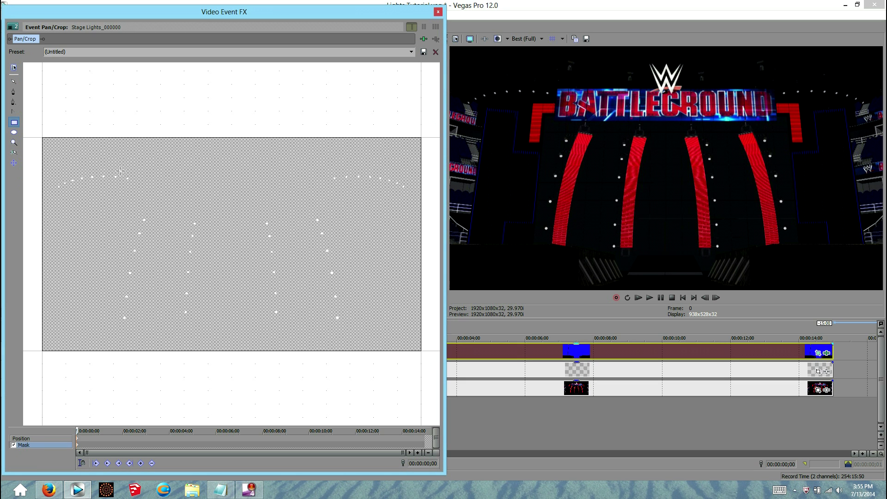
pyautogui.moveTo(120, 171)
pyautogui.mouseDown()
pyautogui.moveTo(139, 190)
pyautogui.moveTo(113, 178)
pyautogui.moveTo(79, 183)
pyautogui.moveTo(119, 186)
pyautogui.mouseUp()
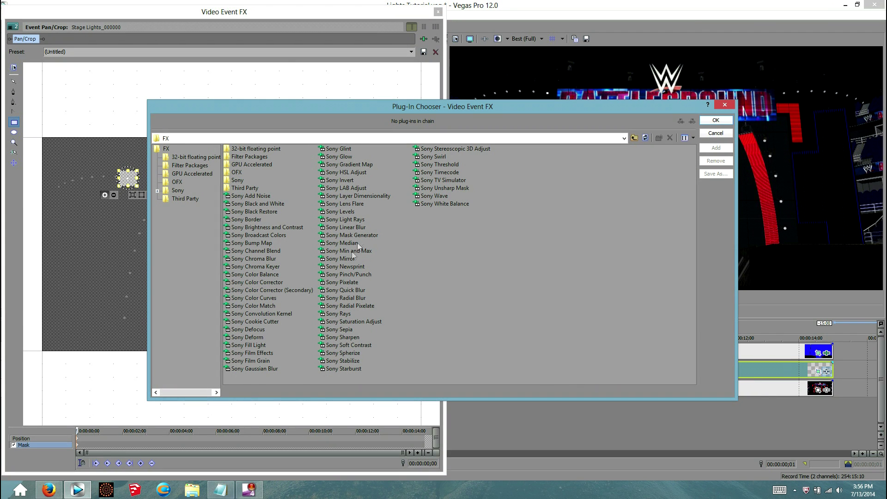
# Add Sony Rays and then Sony Glow to the Stage Lights event's effect chain.
pyautogui.click(338, 314)
pyautogui.click(715, 147)
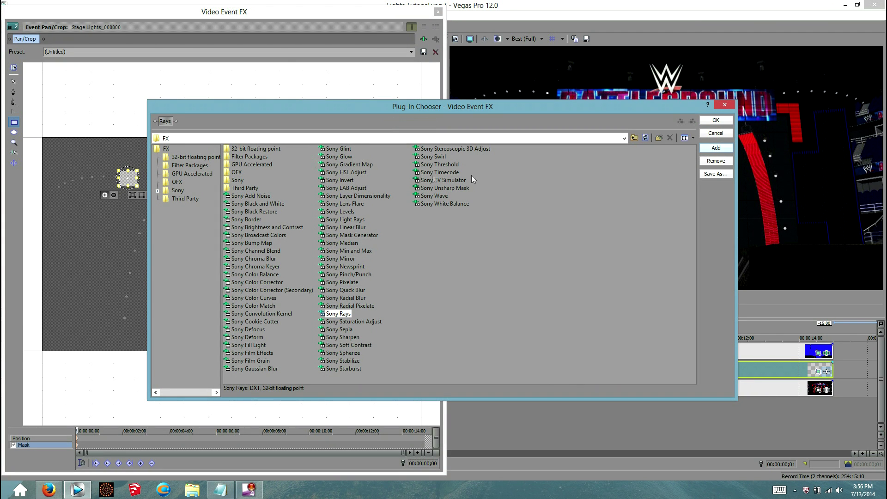
pyautogui.click(347, 157)
pyautogui.click(716, 148)
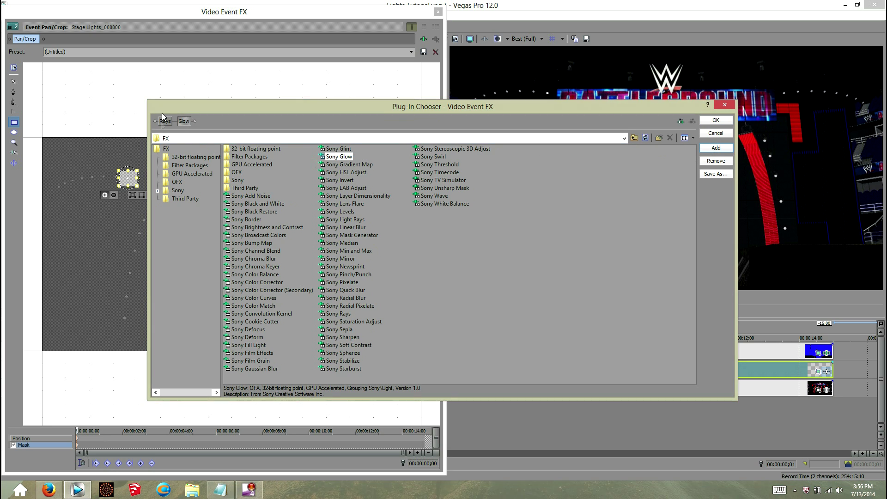
pyautogui.click(716, 120)
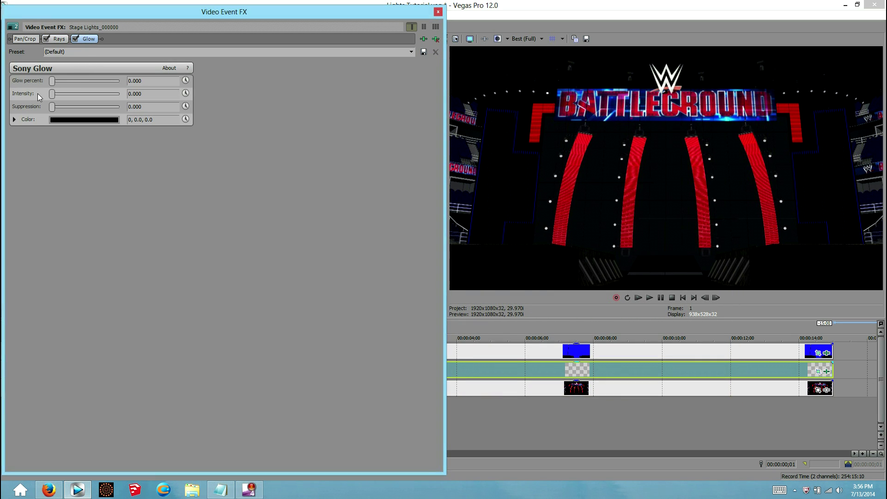
# Make the glow colour white with intensity 1.633 and glow percent 0.014.
pyautogui.click(14, 119)
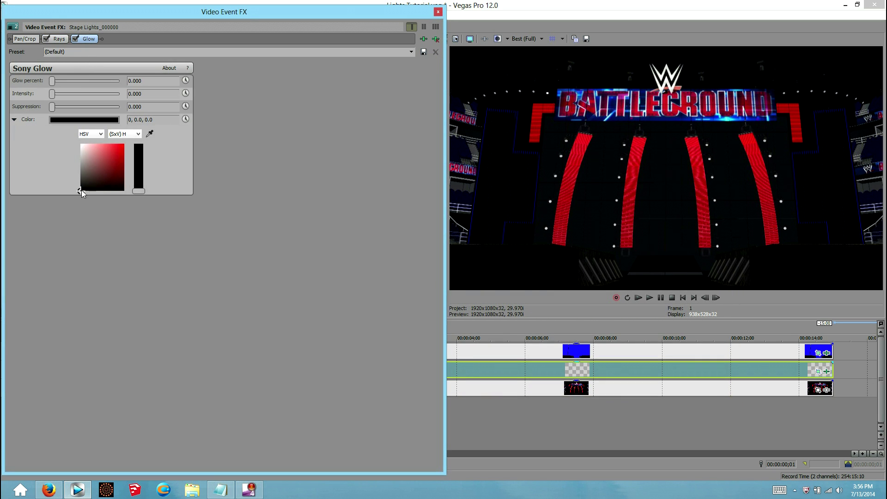
pyautogui.moveTo(80, 190); pyautogui.dragTo(62, 143)
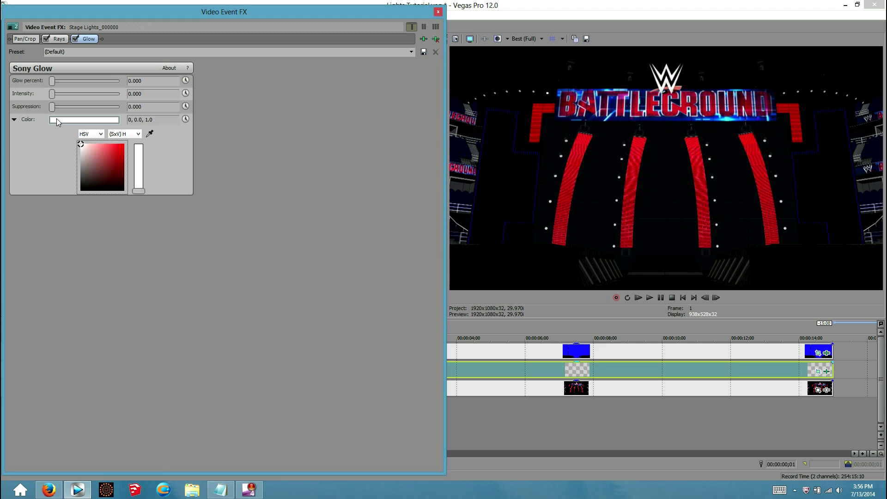
pyautogui.click(53, 96)
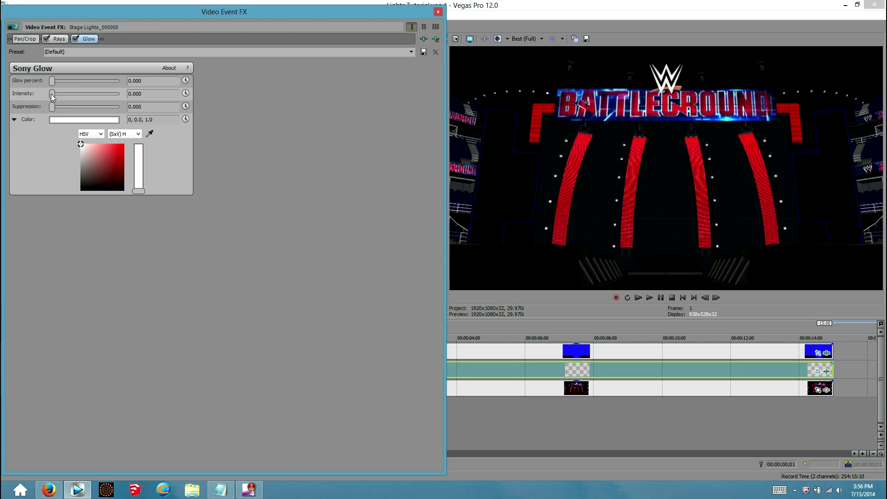
pyautogui.moveTo(52, 95); pyautogui.dragTo(57, 101)
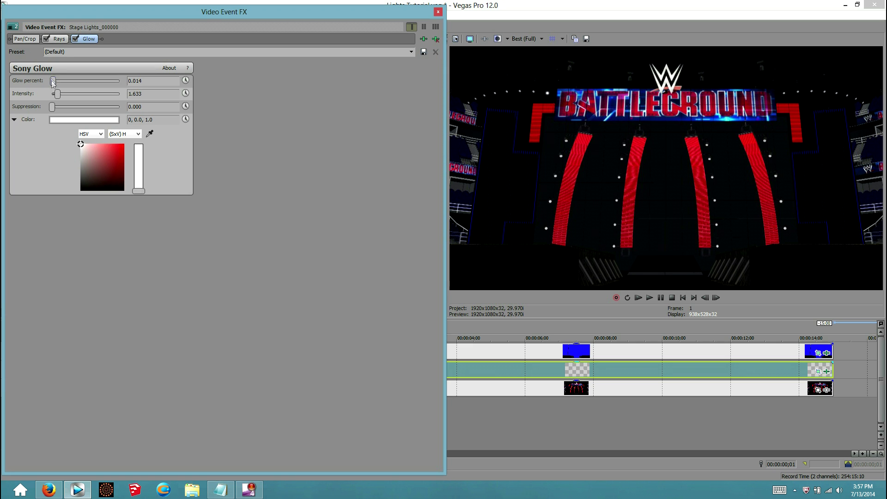
# Move the Rays source to the upper-left of the stage and raise Amount to 59.96.
pyautogui.click(59, 39)
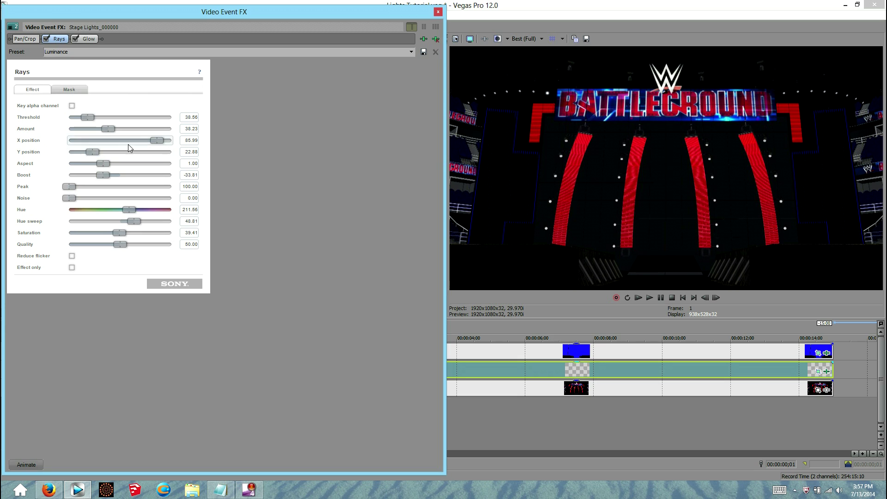
pyautogui.moveTo(154, 142); pyautogui.dragTo(89, 152)
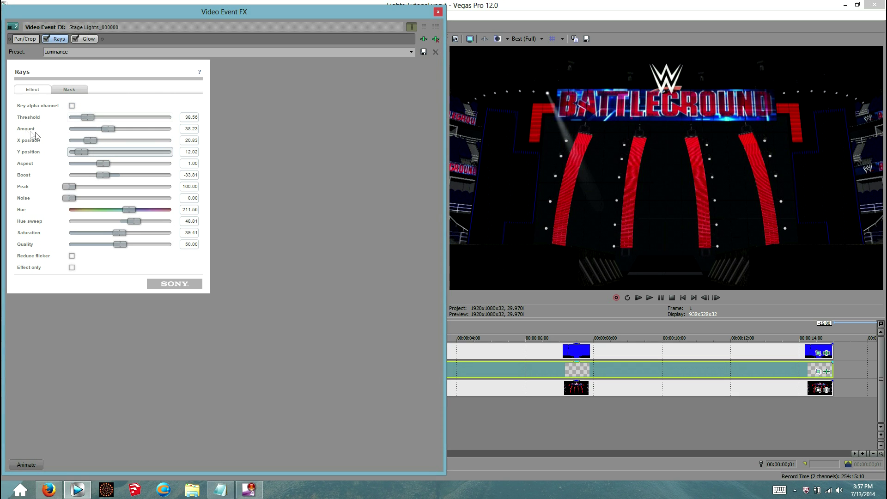
pyautogui.moveTo(108, 133); pyautogui.dragTo(128, 129)
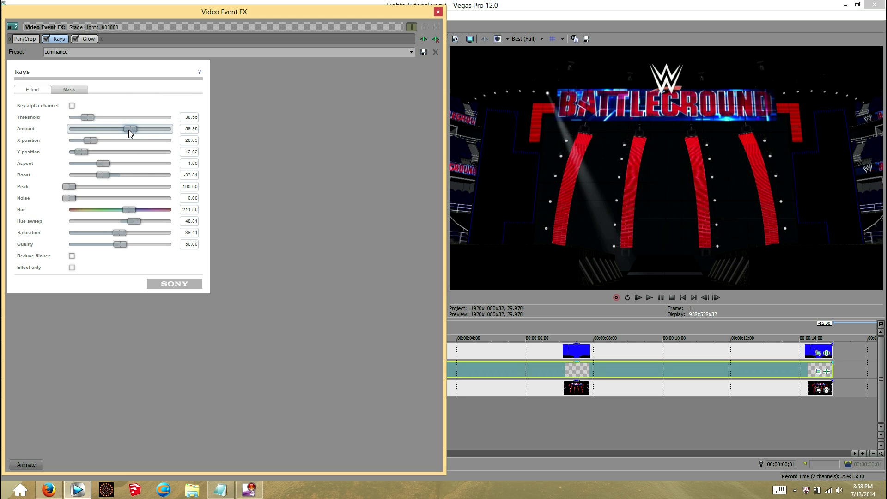
# Add a Rays keyframe at 00:00:04;00 with the beam's X position shifted right to 25.81.
pyautogui.click(22, 464)
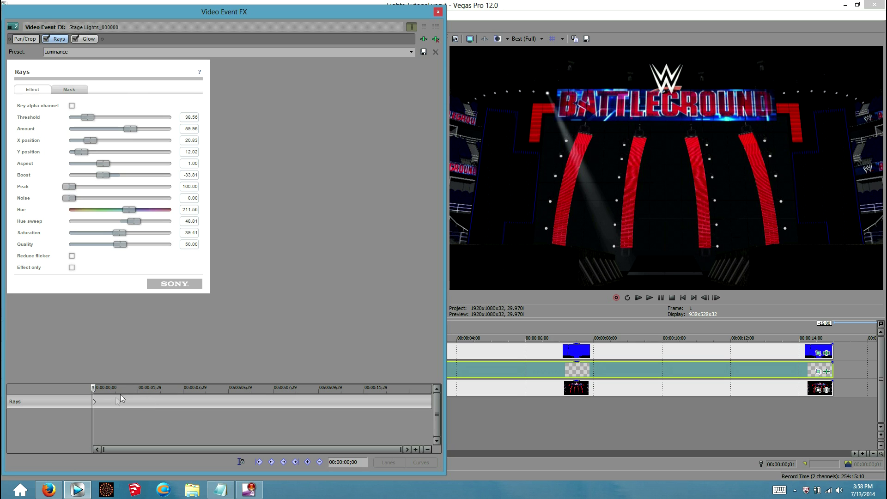
pyautogui.click(88, 403)
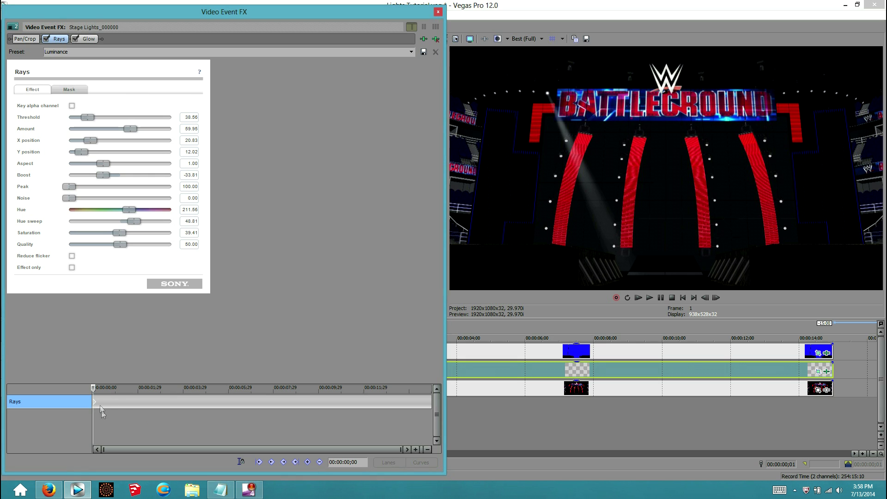
pyautogui.click(242, 462)
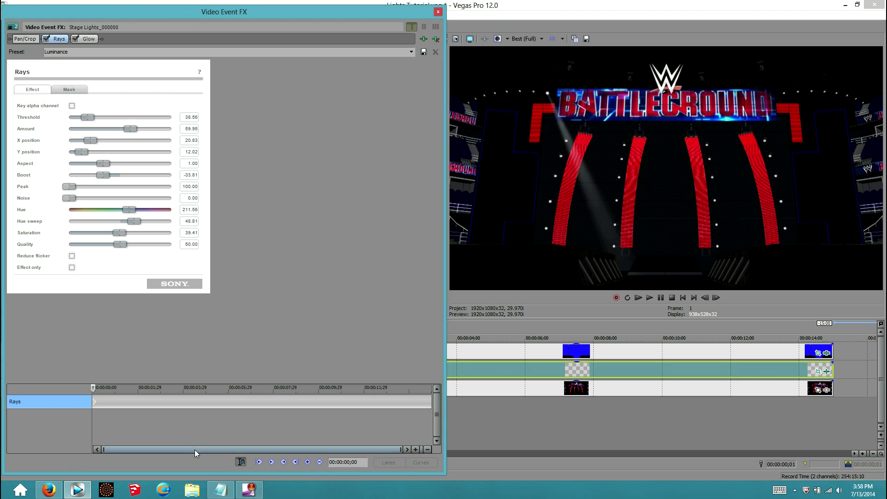
pyautogui.doubleClick(184, 400)
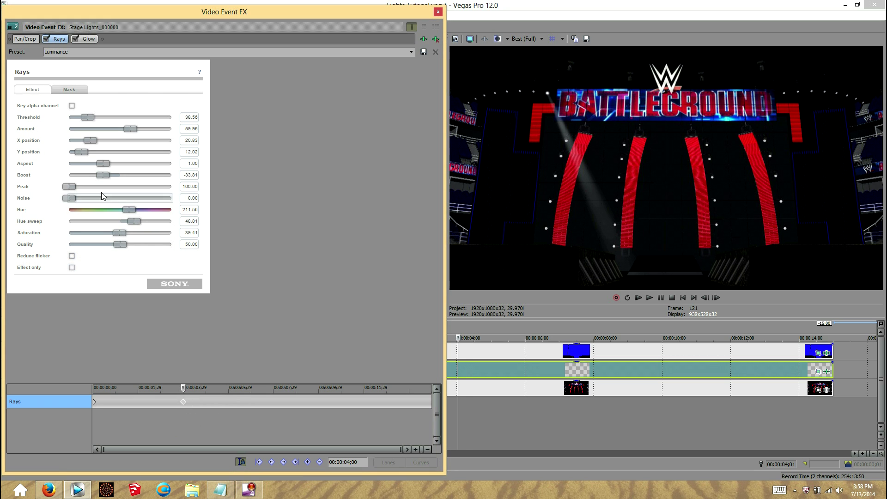
pyautogui.moveTo(87, 141); pyautogui.dragTo(95, 140)
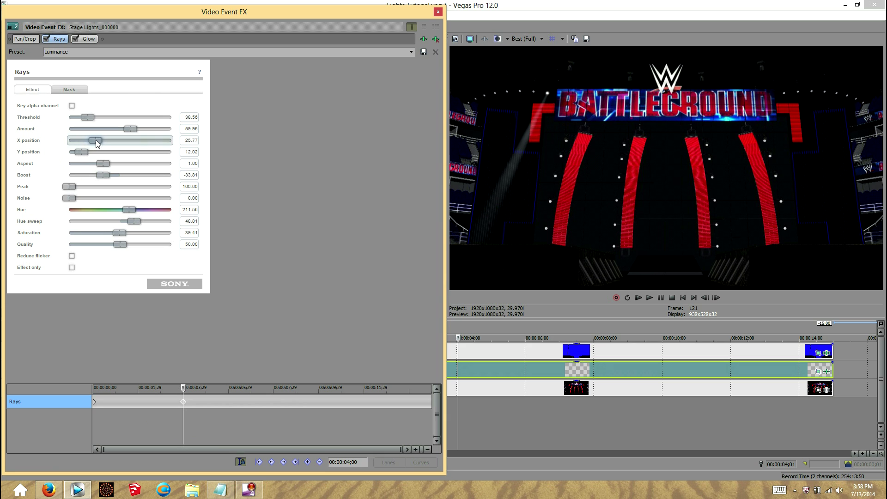
pyautogui.moveTo(192, 406); pyautogui.dragTo(185, 406)
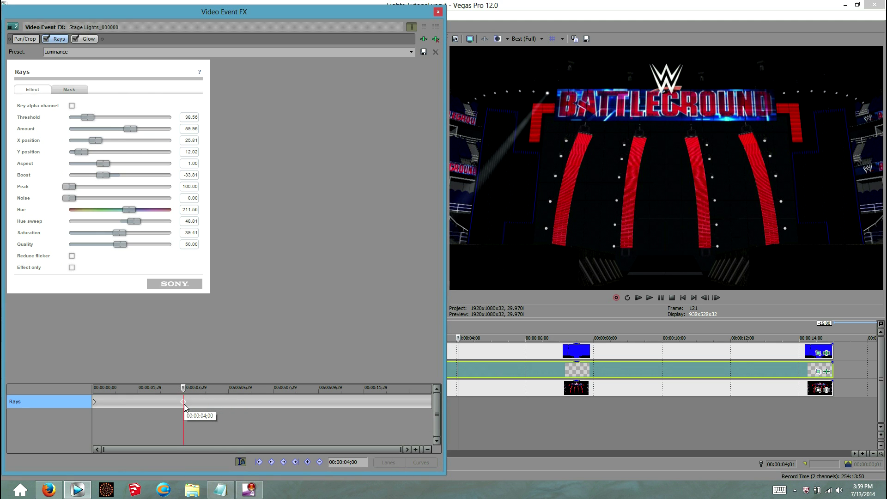
# Set the preview quality to Good with Auto resolution.
pyautogui.click(93, 402)
pyautogui.click(542, 38)
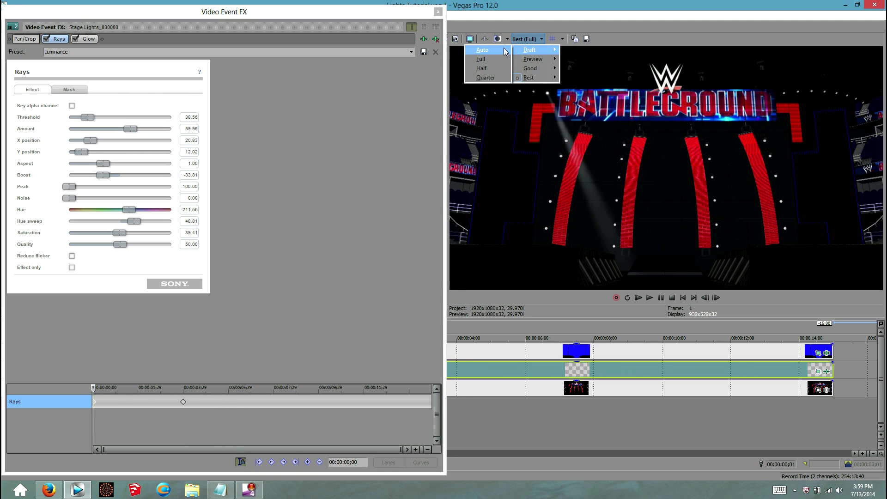
pyautogui.click(519, 49)
pyautogui.click(547, 39)
pyautogui.click(538, 63)
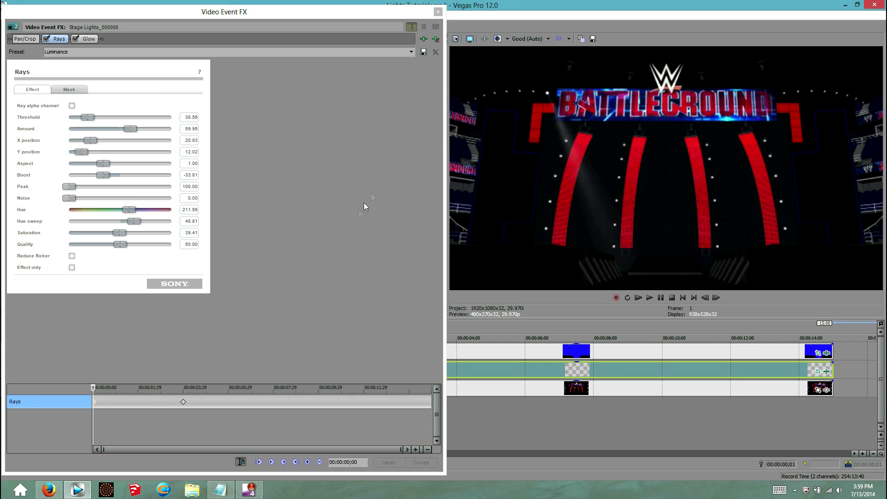
# Play the beam sweep from the start, stop, and return to the 4-second keyframe.
pyautogui.click(94, 401)
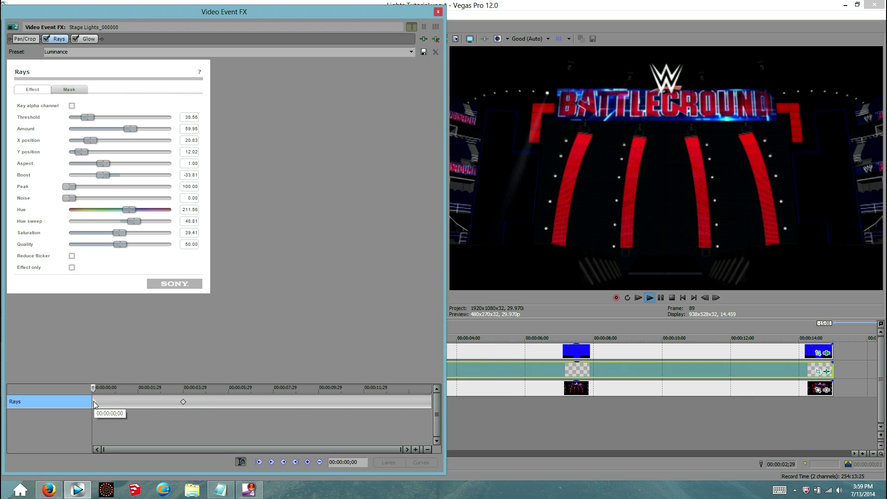
pyautogui.press('space')
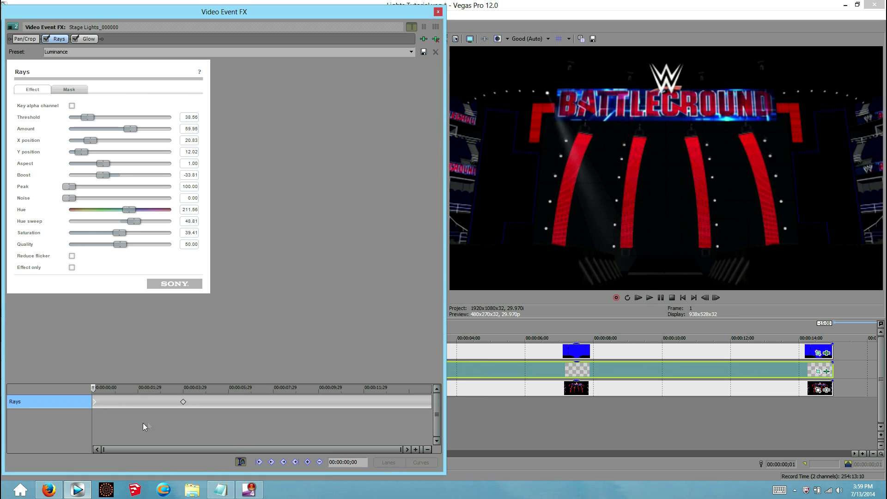
pyautogui.click(184, 402)
pyautogui.rightClick(185, 402)
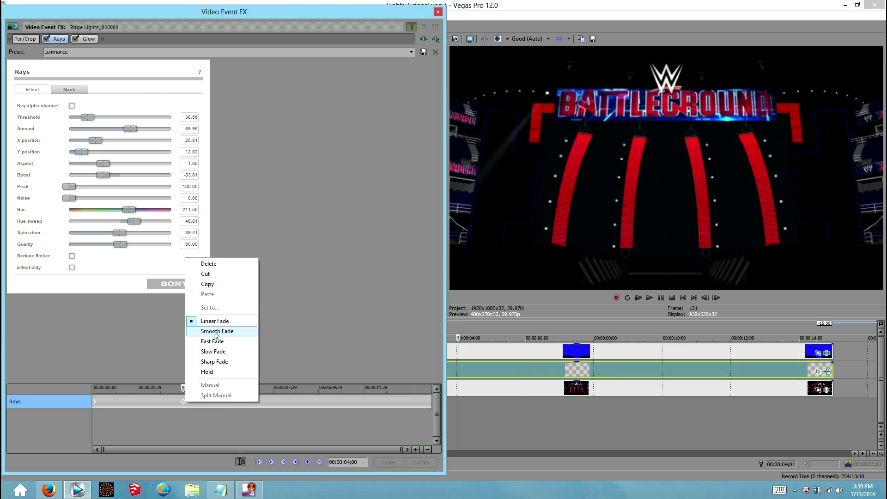
pyautogui.click(215, 331)
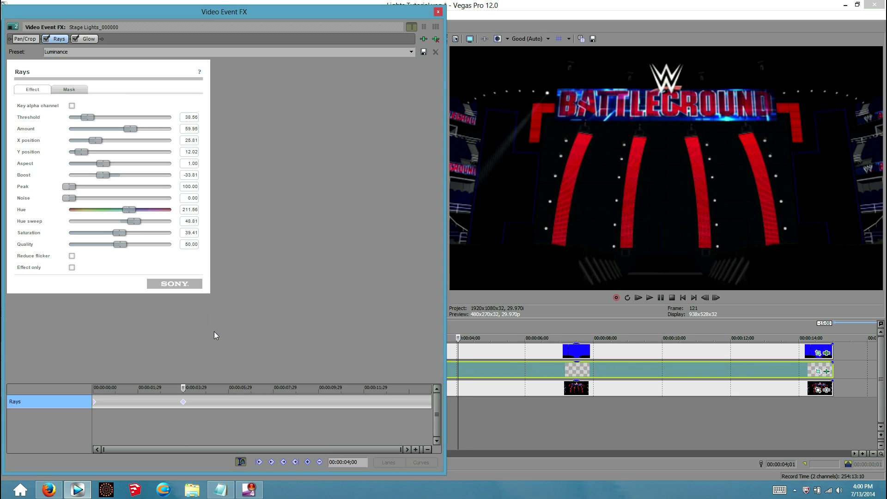
pyautogui.click(289, 402)
pyautogui.moveTo(80, 152); pyautogui.dragTo(94, 152)
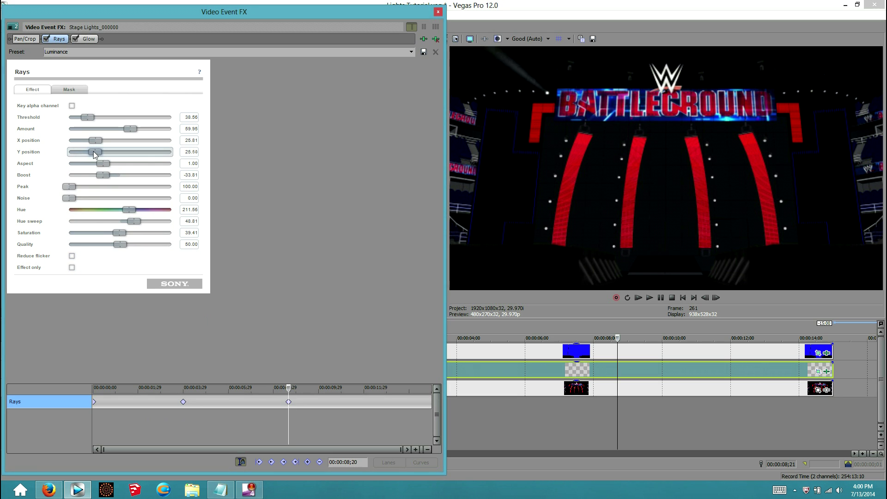
pyautogui.doubleClick(429, 402)
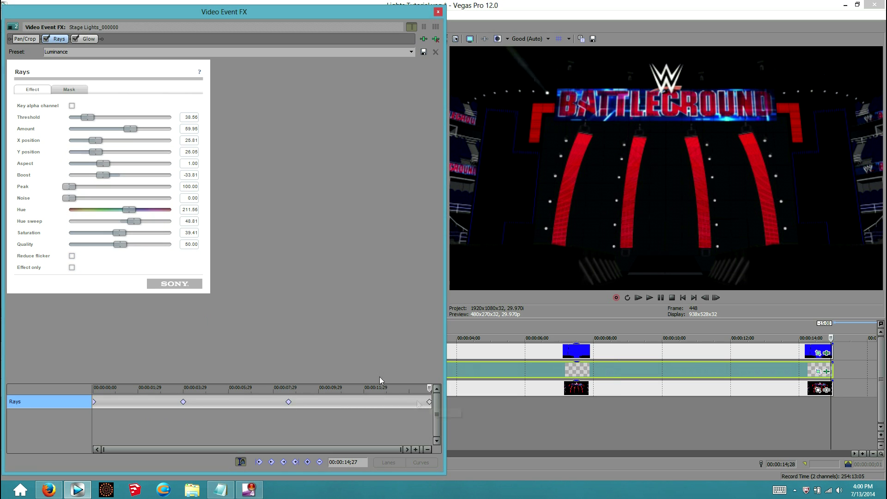
pyautogui.moveTo(101, 140); pyautogui.dragTo(91, 143)
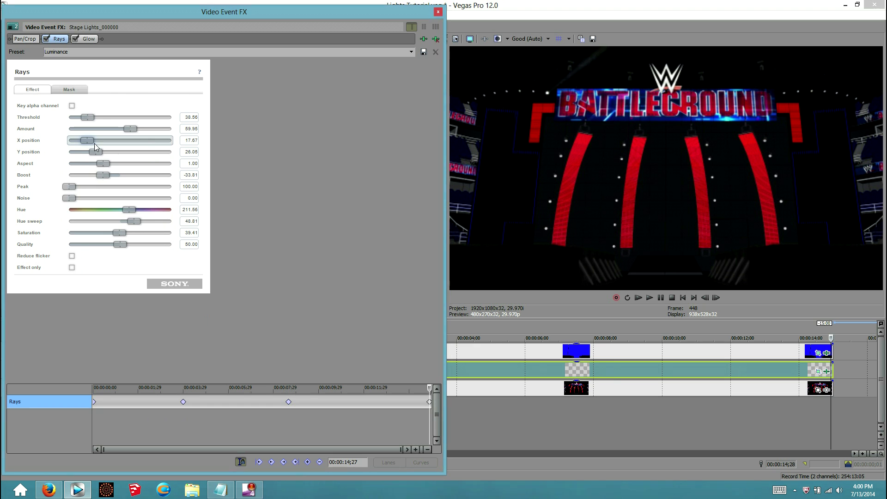
pyautogui.rightClick(429, 405)
pyautogui.click(430, 405)
pyautogui.rightClick(432, 405)
pyautogui.click(433, 405)
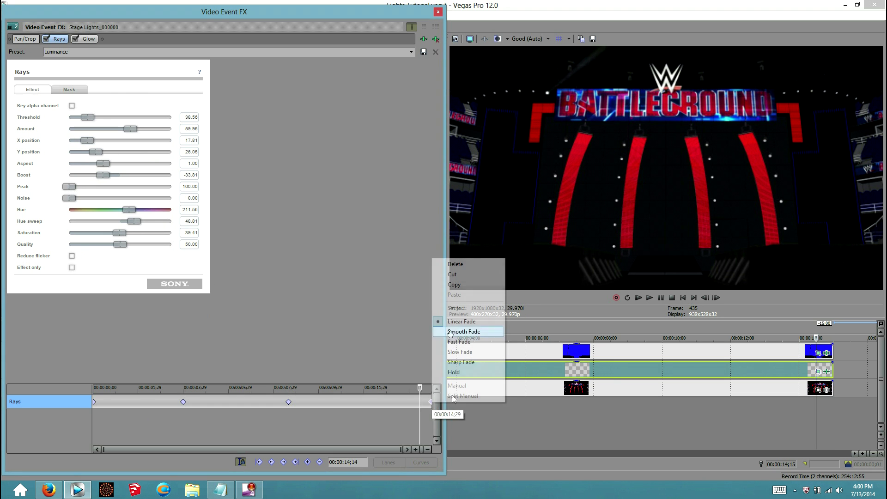
pyautogui.click(94, 401)
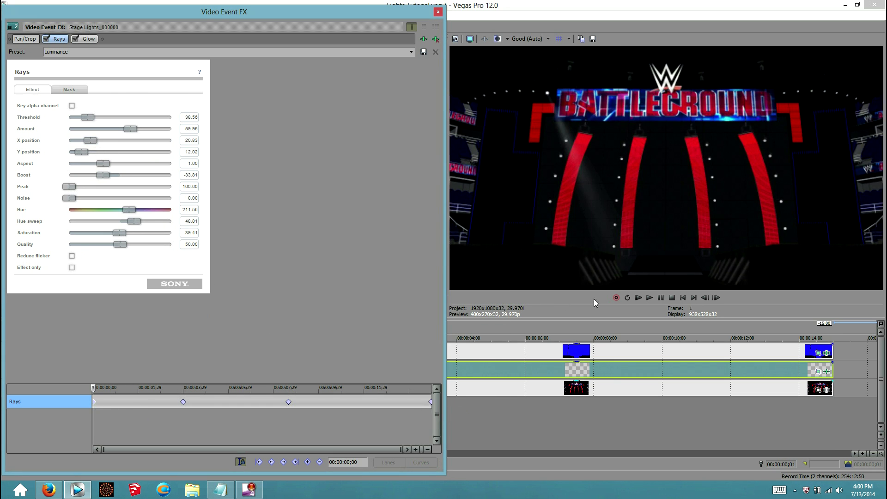
pyautogui.click(649, 299)
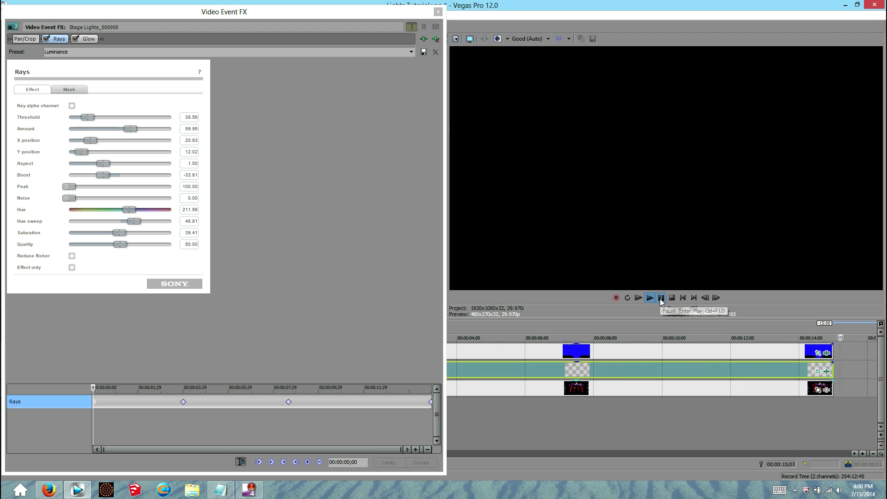
pyautogui.click(438, 12)
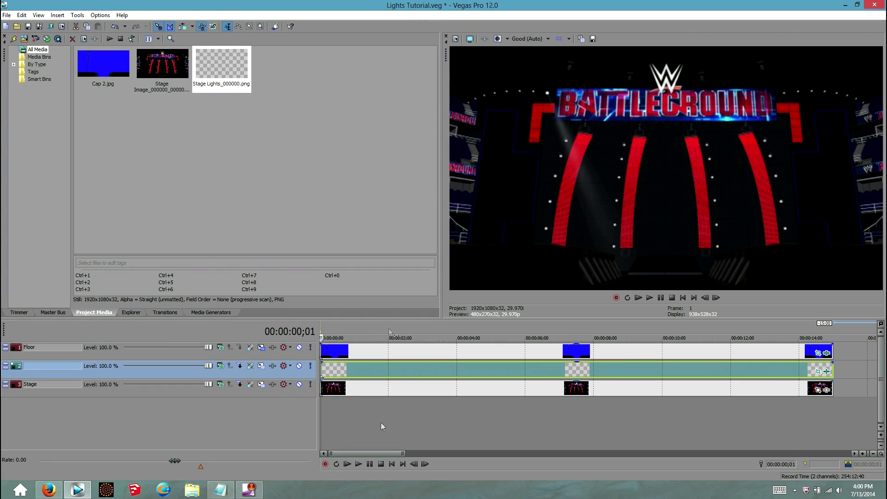
# Duplicate the spotlight track and move the copy's mask left onto a different light.
pyautogui.rightClick(226, 376)
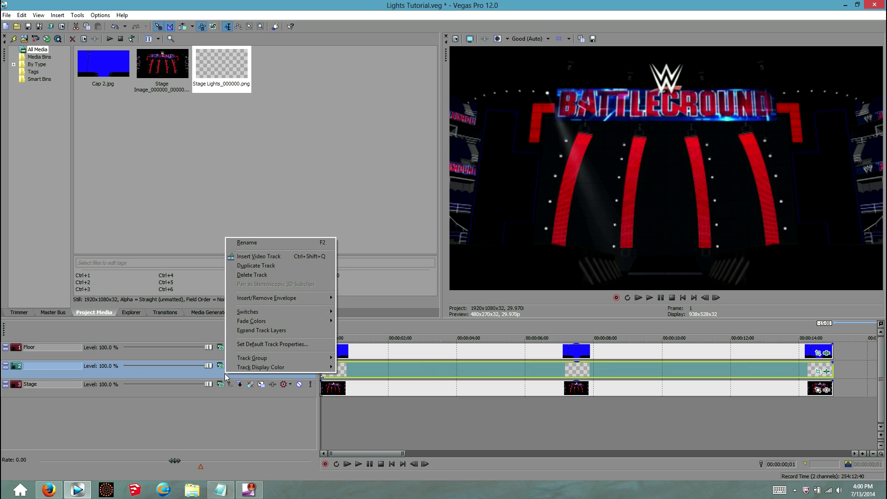
pyautogui.click(246, 266)
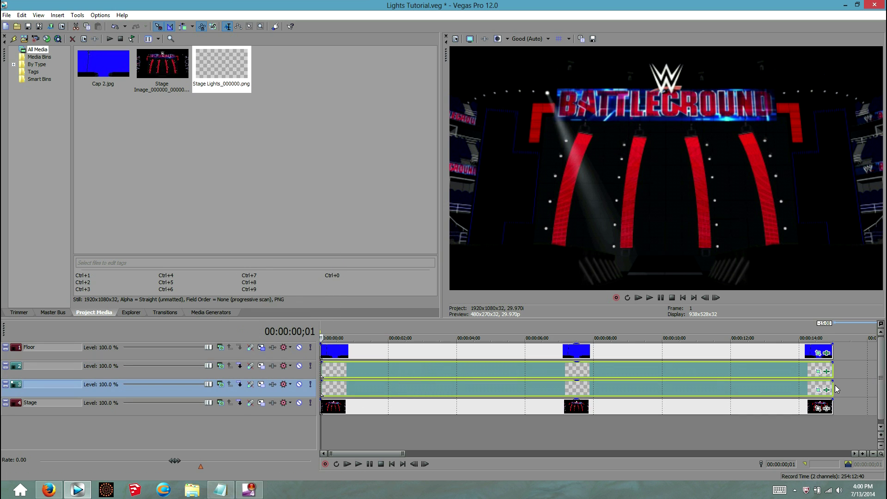
pyautogui.click(818, 390)
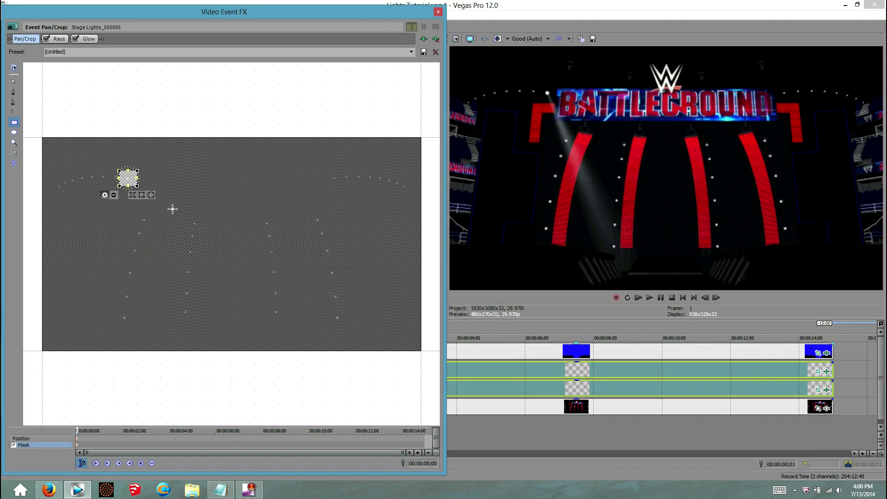
pyautogui.moveTo(127, 178); pyautogui.dragTo(110, 175)
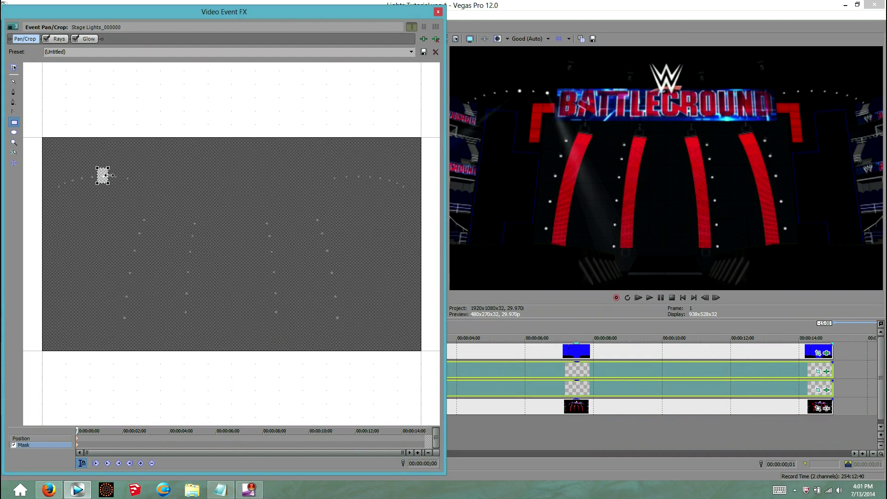
pyautogui.click(109, 175)
# Move the copy's Rays keyframes to 00:00:05;25 and 00:00:10;21, adjusting the beam position.
pyautogui.click(59, 39)
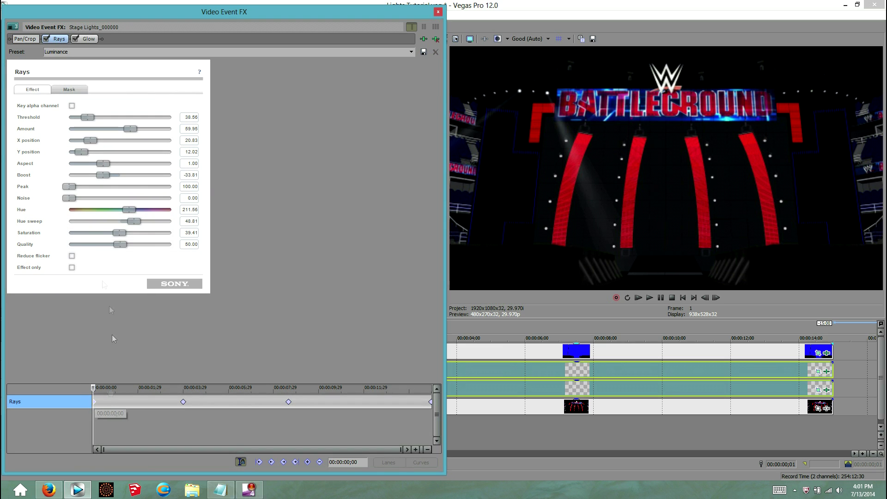
pyautogui.moveTo(183, 402); pyautogui.dragTo(224, 401)
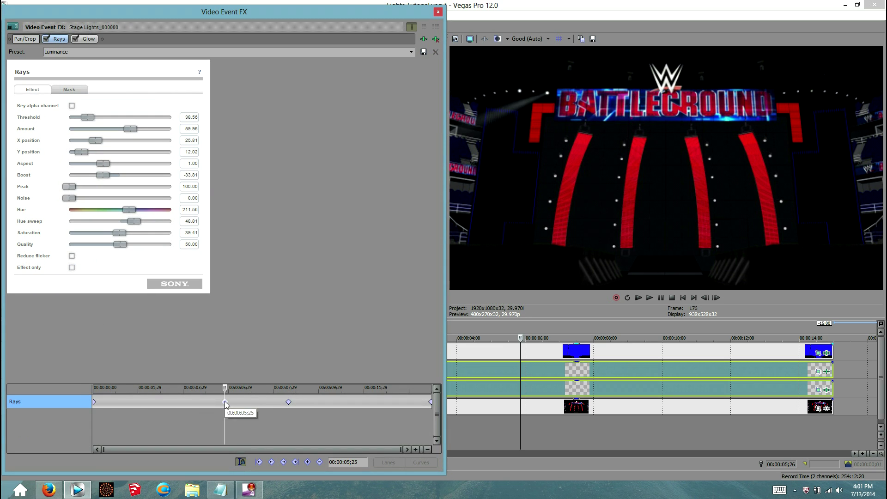
pyautogui.moveTo(288, 401); pyautogui.dragTo(334, 401)
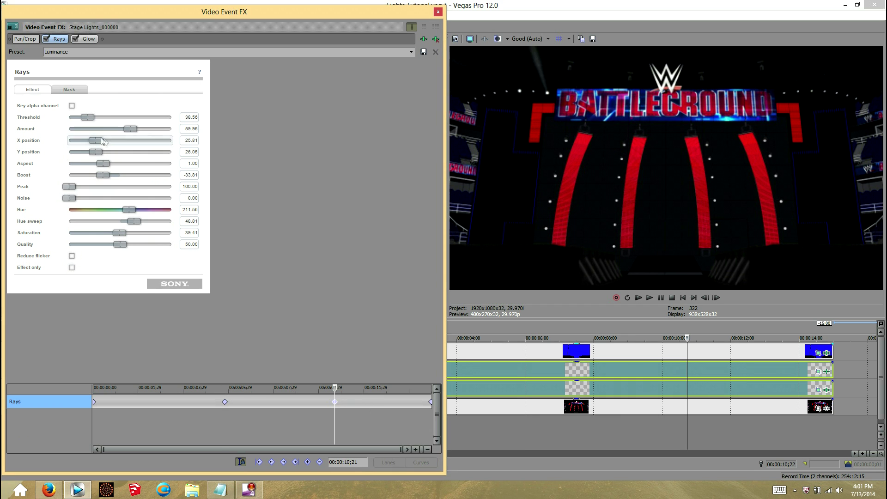
pyautogui.moveTo(83, 140); pyautogui.dragTo(88, 153)
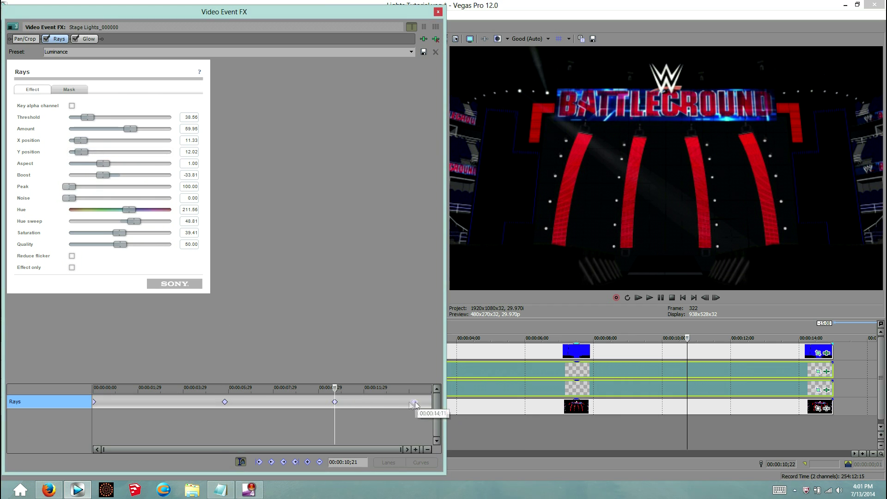
pyautogui.click(430, 401)
pyautogui.click(95, 401)
# Duplicate the spotlight track and bring up the new copy's Rays effect settings.
pyautogui.hotkey('alt', 'F4')
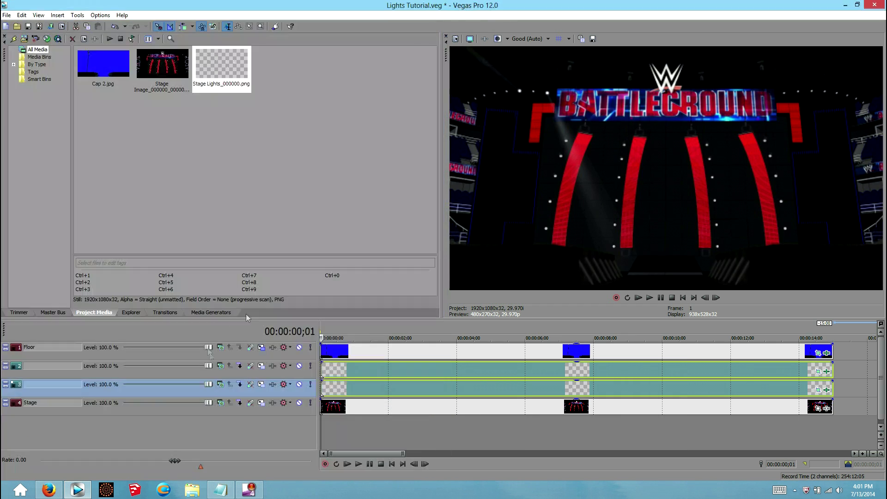
pyautogui.rightClick(180, 403)
pyautogui.press('Escape')
pyautogui.click(818, 408)
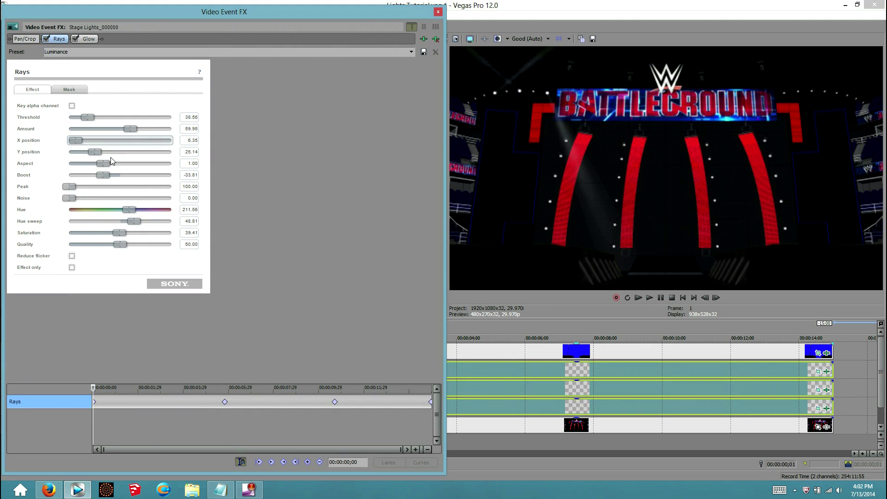
# Retime the Rays keyframes to 00:00:02;12 and 00:00:12;06, repositioning the middle beam.
pyautogui.moveTo(225, 402); pyautogui.dragTo(147, 402)
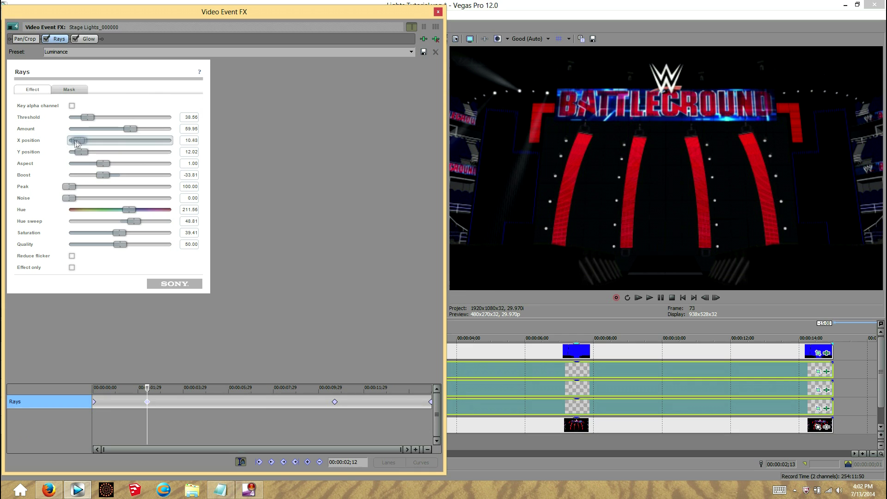
pyautogui.click(263, 416)
pyautogui.moveTo(82, 152); pyautogui.dragTo(95, 152)
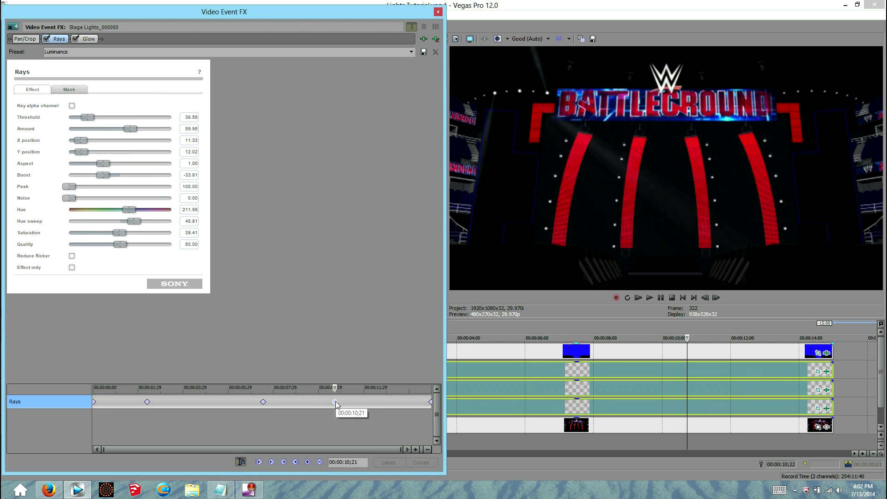
pyautogui.moveTo(335, 402); pyautogui.dragTo(368, 401)
pyautogui.click(423, 401)
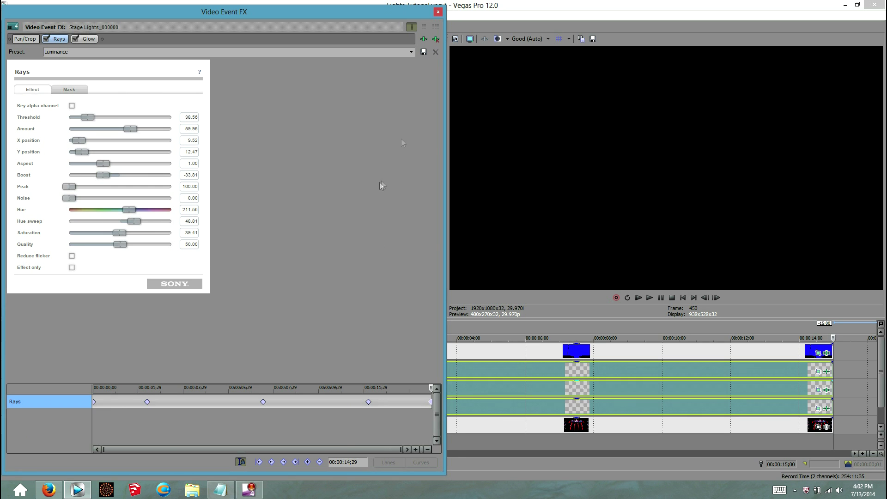
pyautogui.click(438, 11)
# Duplicate the spotlight track again and bring up the new copy's Rays settings.
pyautogui.rightClick(286, 421)
pyautogui.click(818, 434)
pyautogui.click(818, 427)
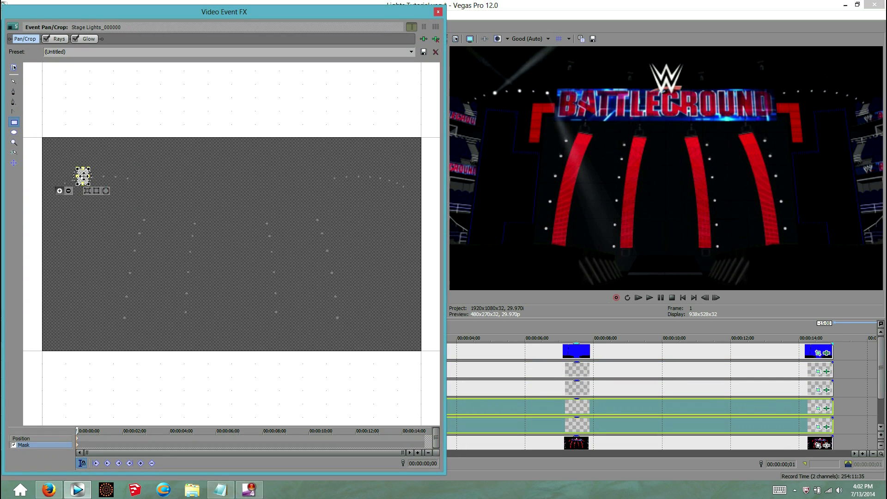
pyautogui.click(59, 39)
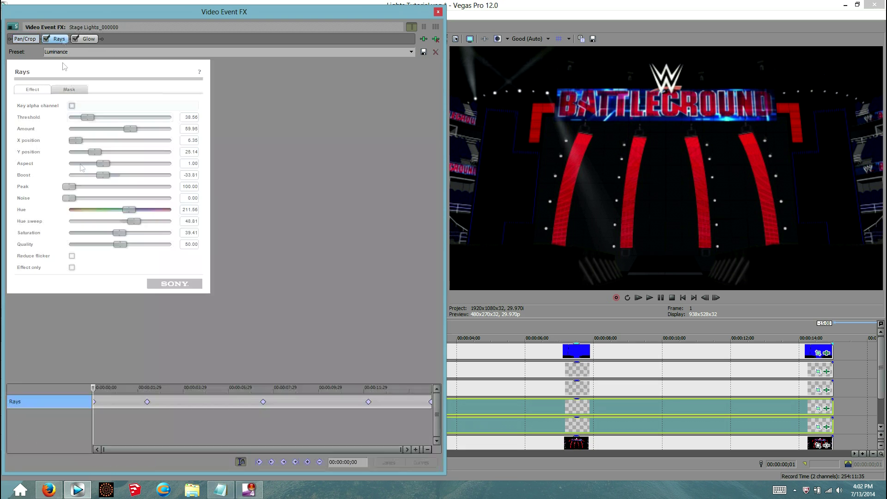
# Move keyframes to 00:00:09;02 and the clip end, ending the beam at X 0.92, Y 31.93.
pyautogui.click(203, 402)
pyautogui.moveTo(263, 401); pyautogui.dragTo(298, 401)
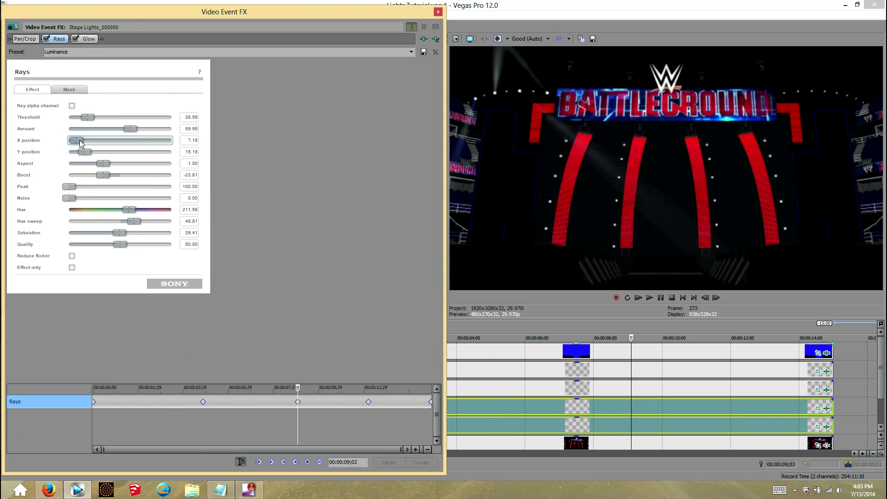
pyautogui.moveTo(368, 402); pyautogui.dragTo(427, 402)
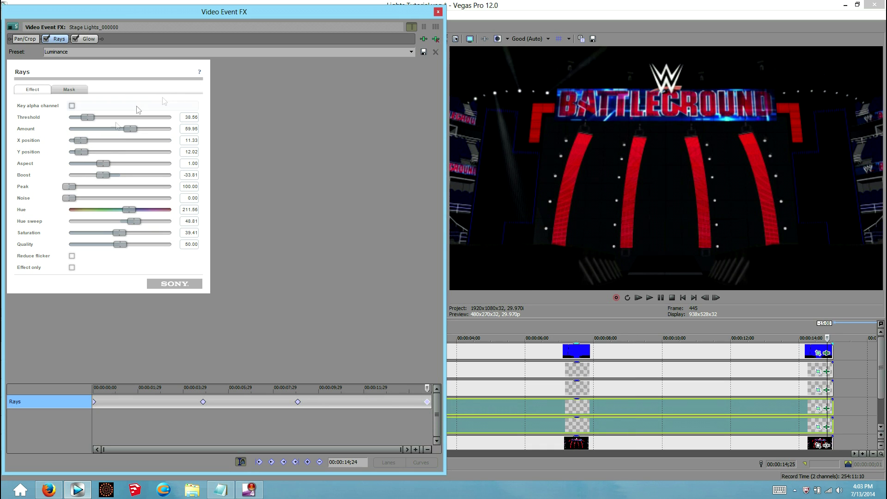
pyautogui.moveTo(81, 140); pyautogui.dragTo(94, 152)
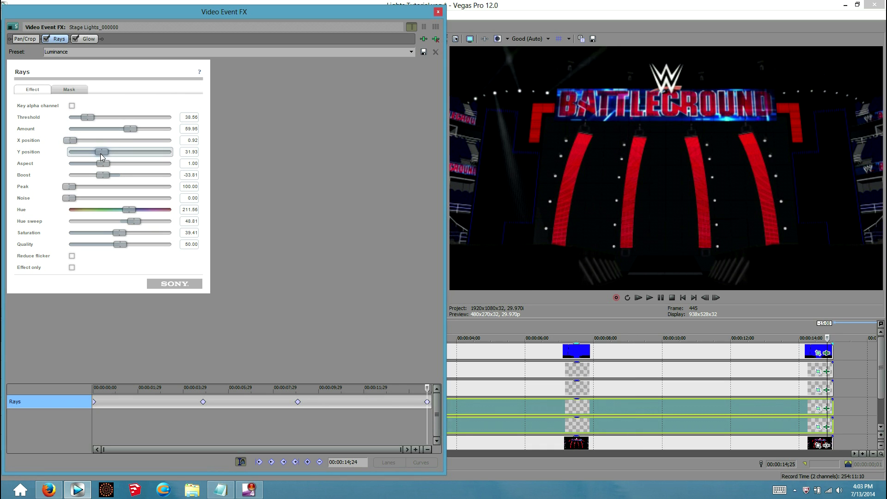
pyautogui.click(430, 407)
pyautogui.click(325, 329)
pyautogui.doubleClick(325, 329)
pyautogui.press('space')
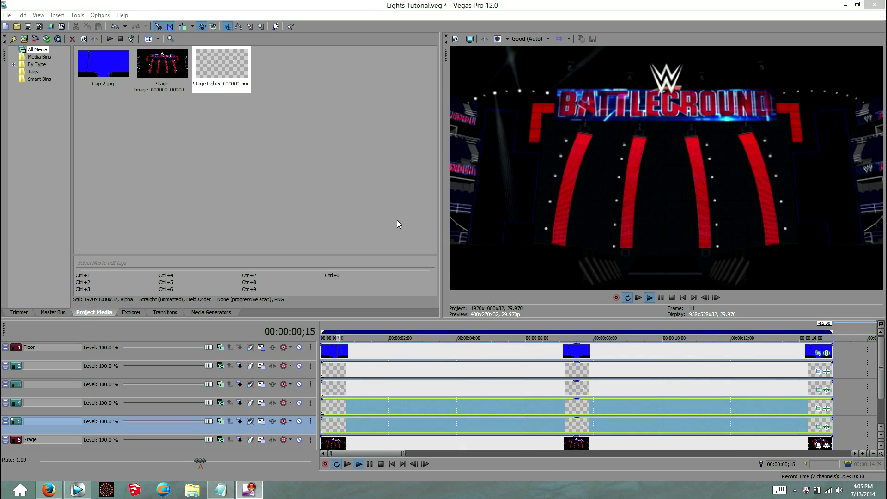